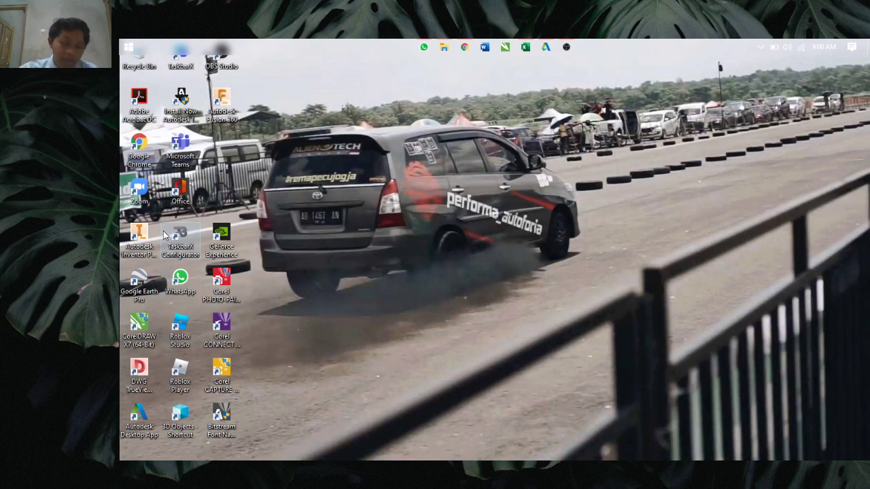
Step: Bring the 07 Fine Art.xlsx workbook up in Excel from the taskbar
{"action": "left_click", "coordinate": [524, 49]}
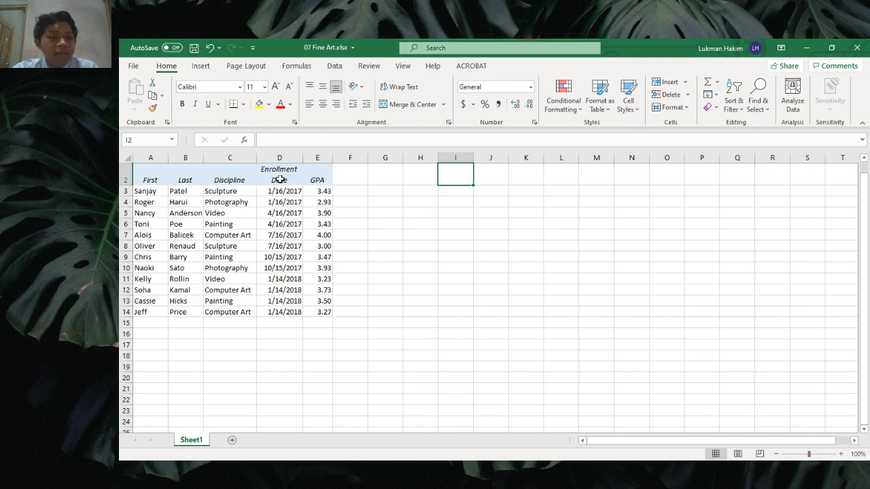
Step: Hide column D (Enrollment Date) with Format > Hide & Unhide > Hide Columns
{"action": "left_click", "coordinate": [279, 180]}
{"action": "key", "text": "ctrl+space"}
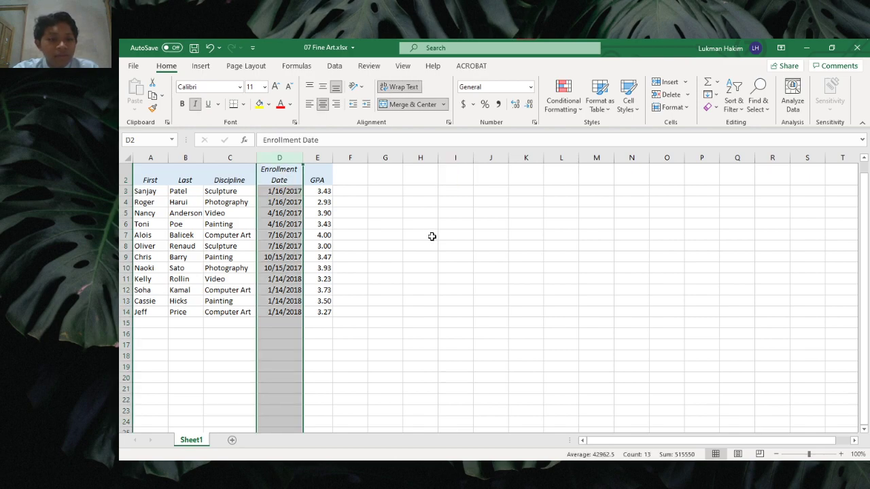
{"action": "left_click", "coordinate": [432, 237]}
{"action": "left_click", "coordinate": [293, 158]}
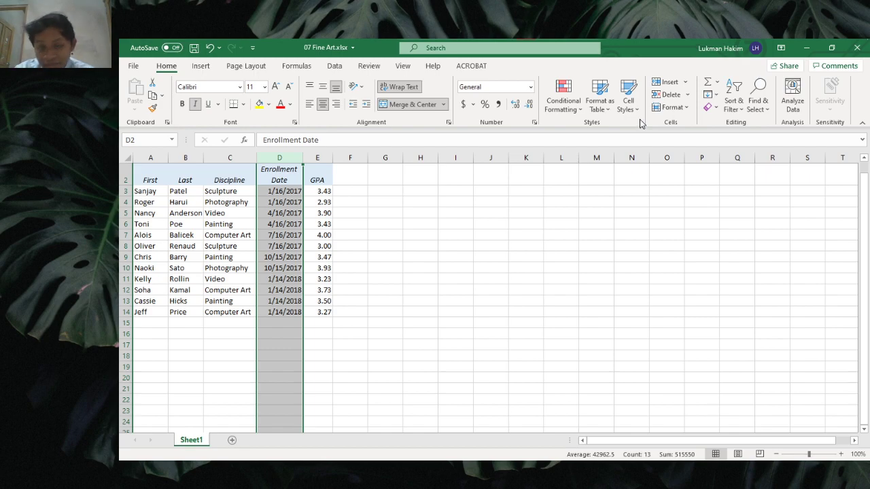
{"action": "left_click", "coordinate": [681, 111]}
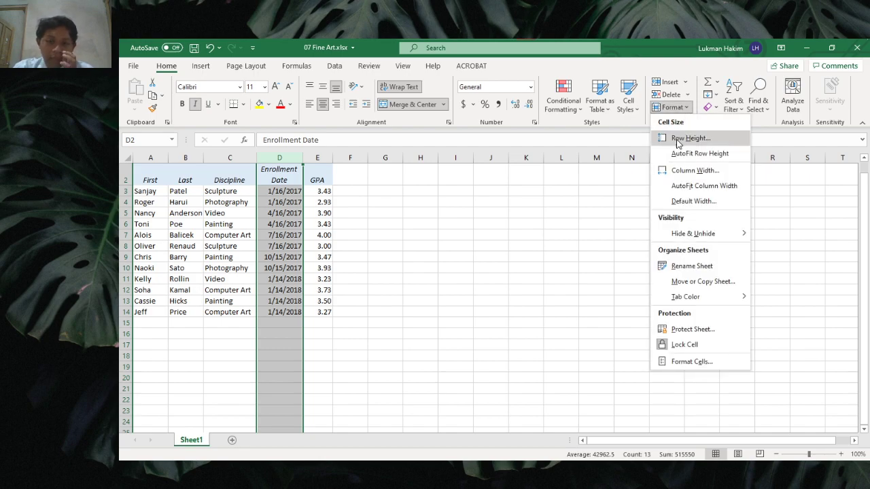
{"action": "mouse_move", "coordinate": [683, 238]}
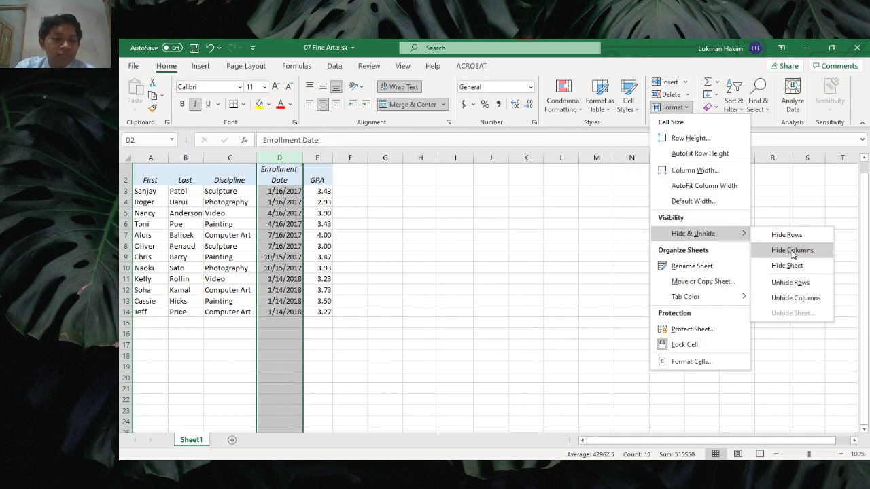
{"action": "left_click", "coordinate": [791, 250]}
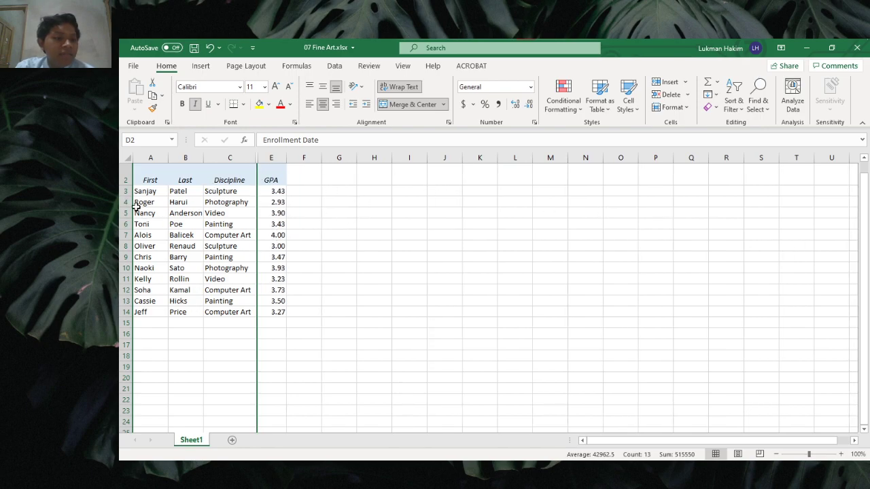
{"action": "left_click", "coordinate": [570, 222]}
Step: Add blank chart sheets Chart1 and Chart2, then return to Sheet1 and select the Last column
{"action": "left_click", "coordinate": [328, 180]}
{"action": "left_click", "coordinate": [333, 212]}
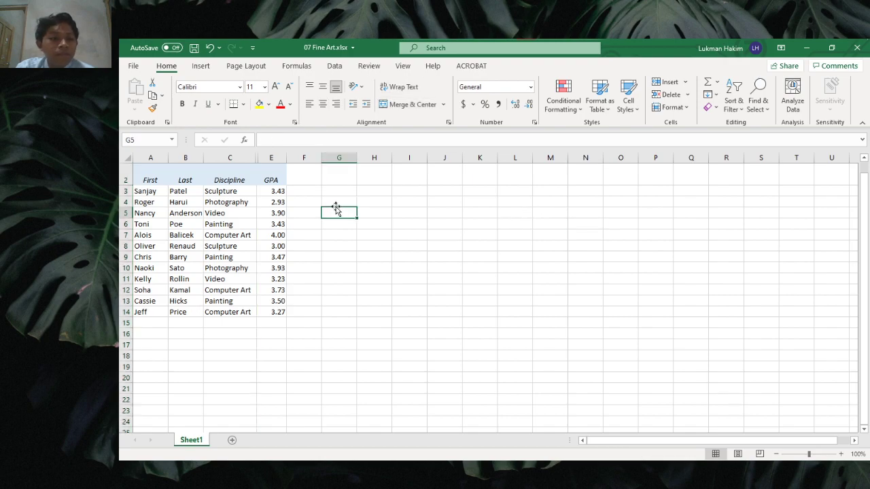
{"action": "key", "text": "F11"}
{"action": "key", "text": "F11"}
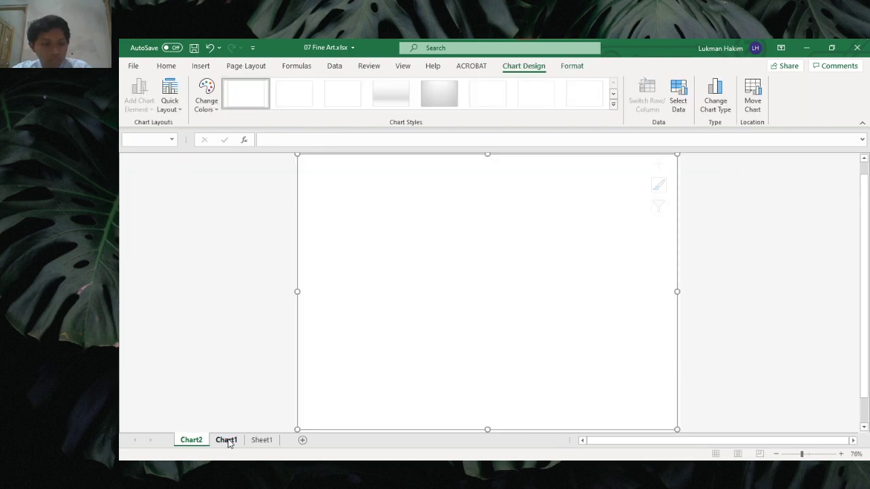
{"action": "left_click", "coordinate": [259, 440]}
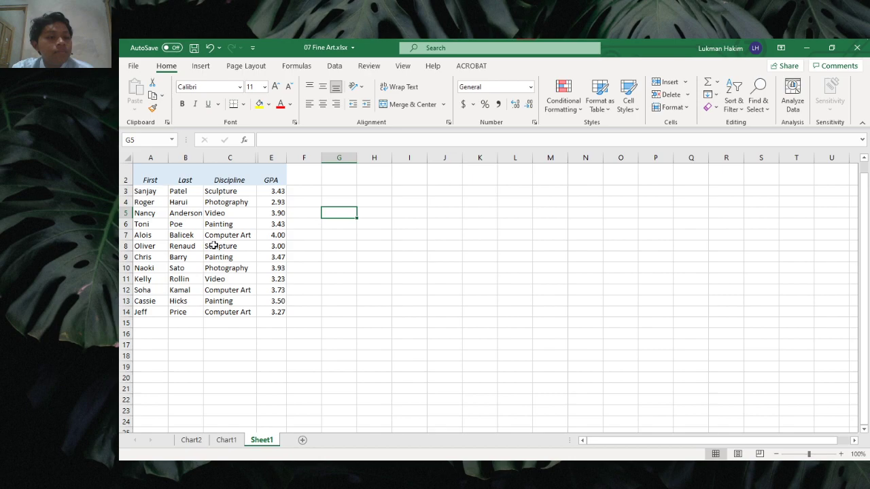
{"action": "left_click", "coordinate": [190, 158]}
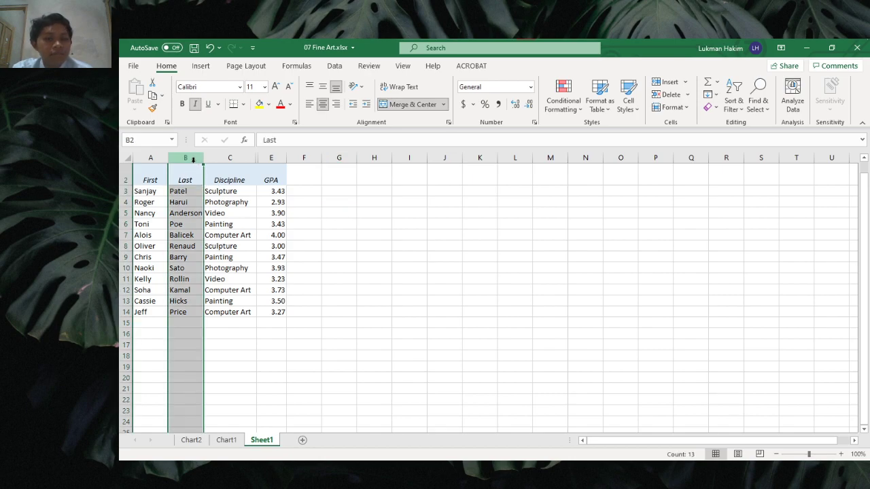
Step: Set the Last column (B) width to 11 through Format > Column Width
{"action": "left_click", "coordinate": [681, 109]}
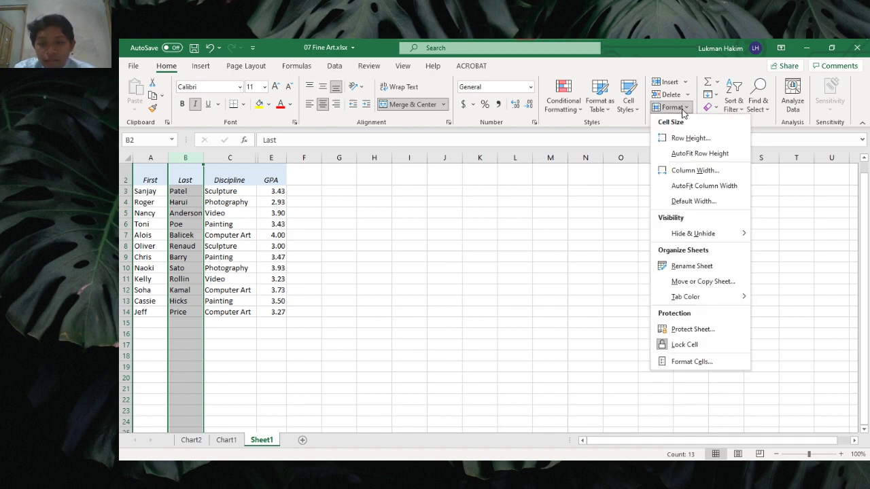
{"action": "left_click", "coordinate": [693, 172]}
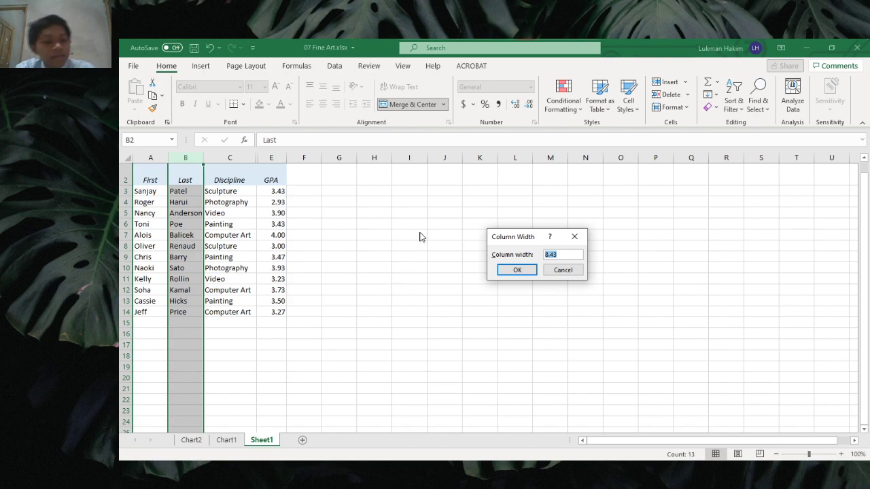
{"action": "type", "text": "11"}
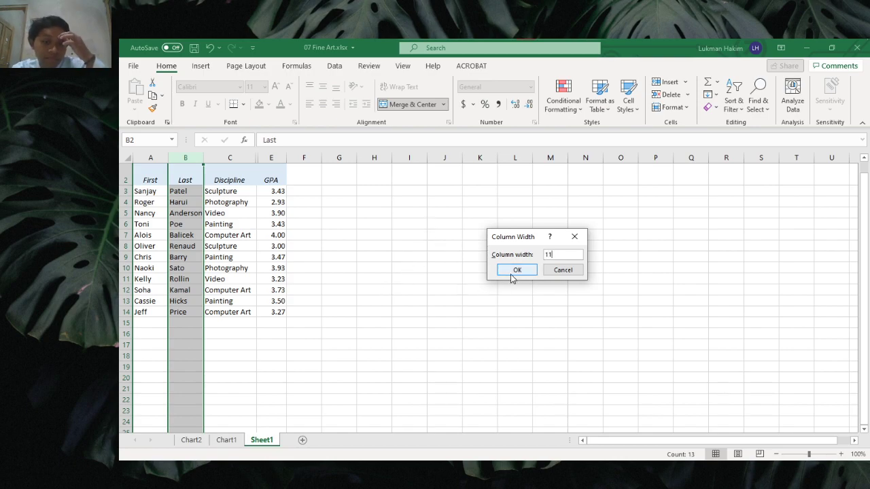
{"action": "left_click", "coordinate": [510, 271]}
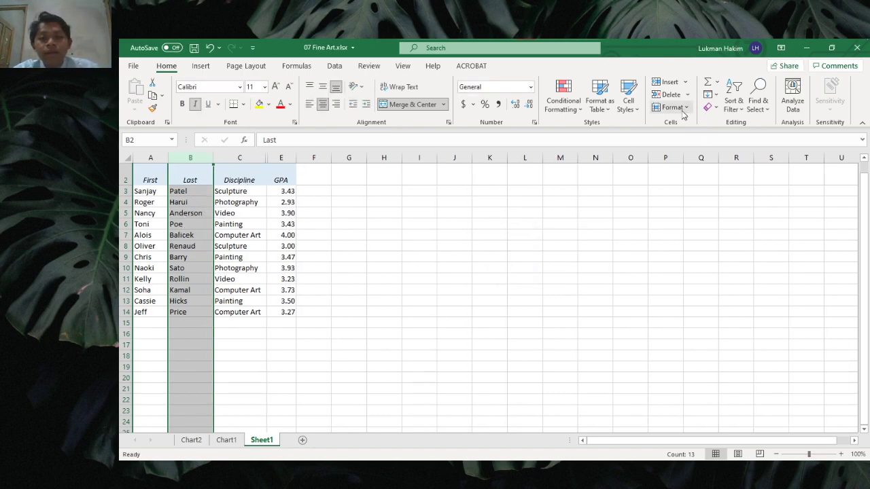
{"action": "left_click", "coordinate": [449, 221]}
Step: Unhide column D so the enrollment dates show again between Discipline and GPA
{"action": "left_click", "coordinate": [210, 181]}
{"action": "left_click", "coordinate": [456, 213]}
{"action": "left_click", "coordinate": [384, 194]}
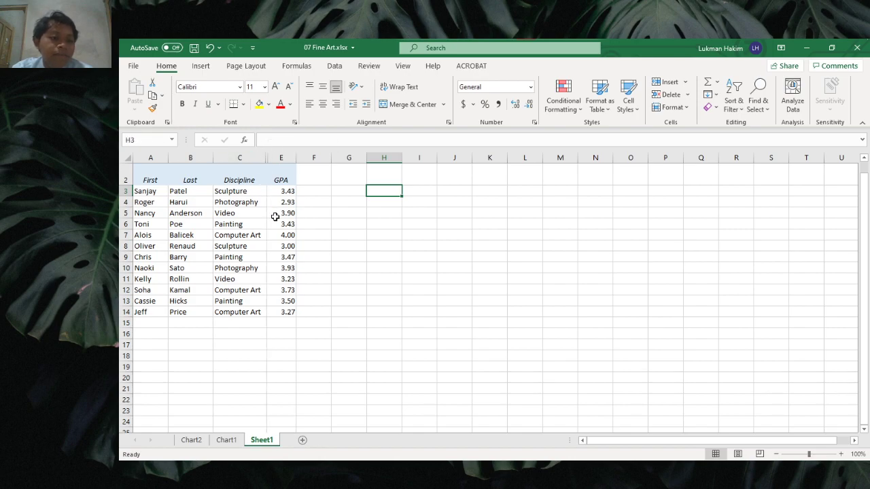
{"action": "double_click", "coordinate": [268, 158]}
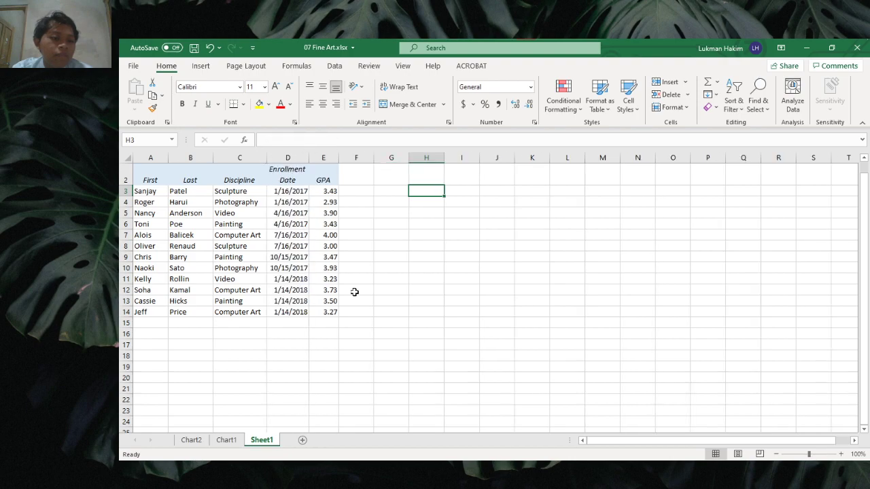
{"action": "left_click", "coordinate": [391, 278]}
{"action": "left_click", "coordinate": [357, 176]}
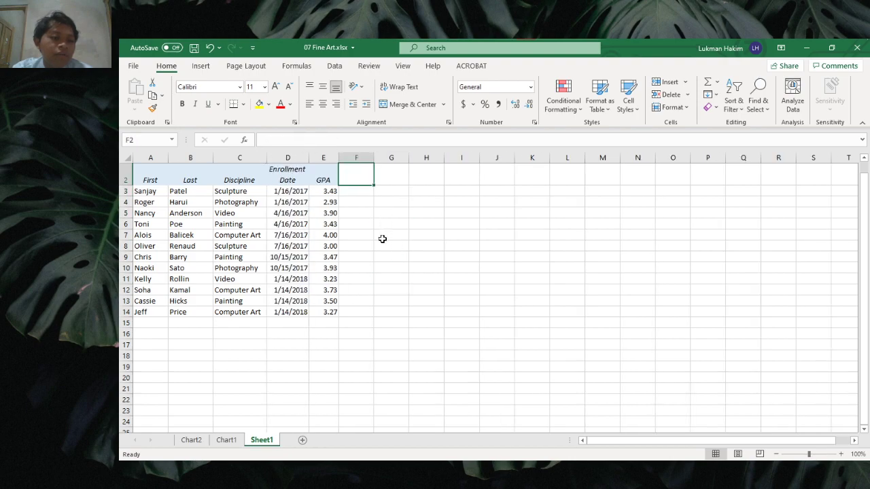
{"action": "left_click", "coordinate": [450, 269]}
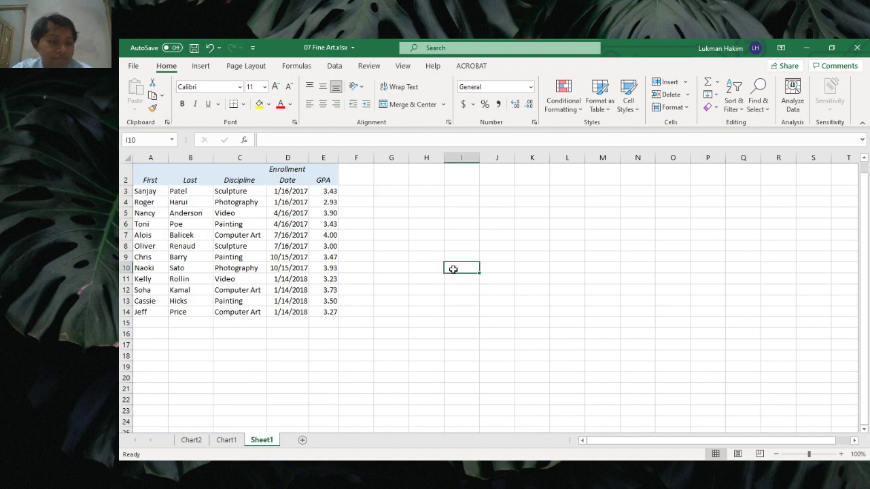
{"action": "left_click", "coordinate": [163, 347]}
{"action": "left_click", "coordinate": [440, 326]}
{"action": "left_click", "coordinate": [398, 290]}
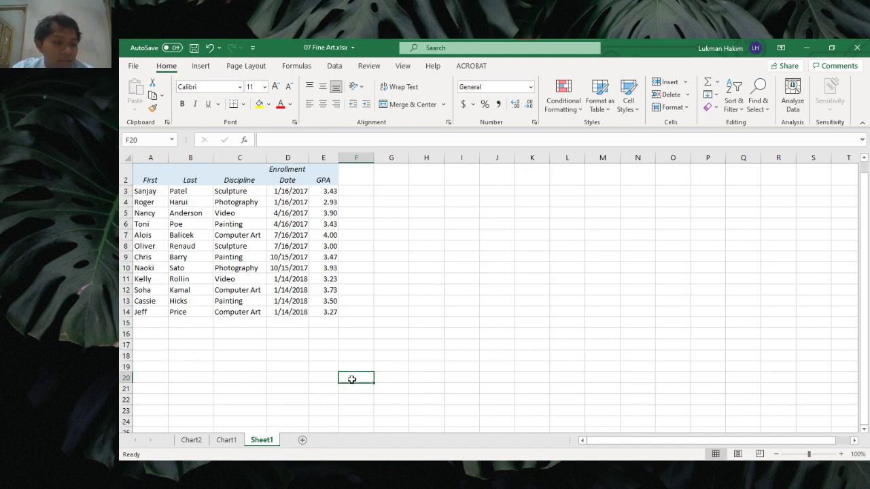
{"action": "left_click", "coordinate": [484, 252]}
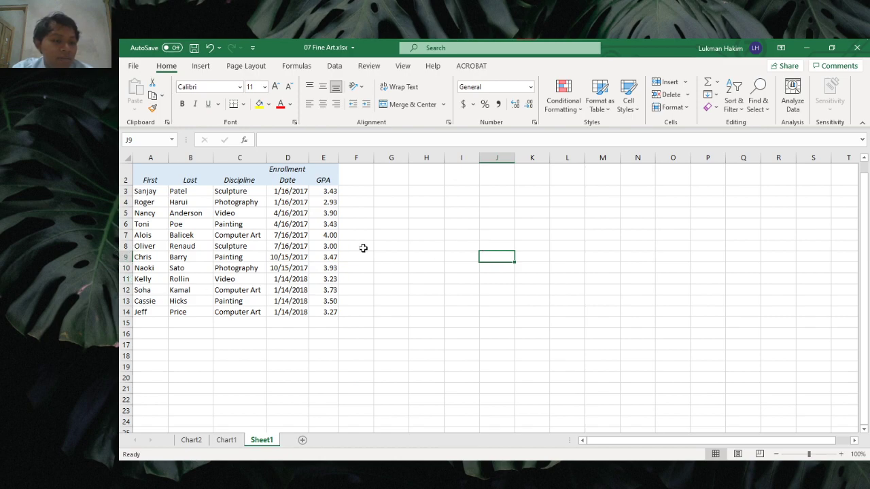
{"action": "left_click", "coordinate": [389, 225]}
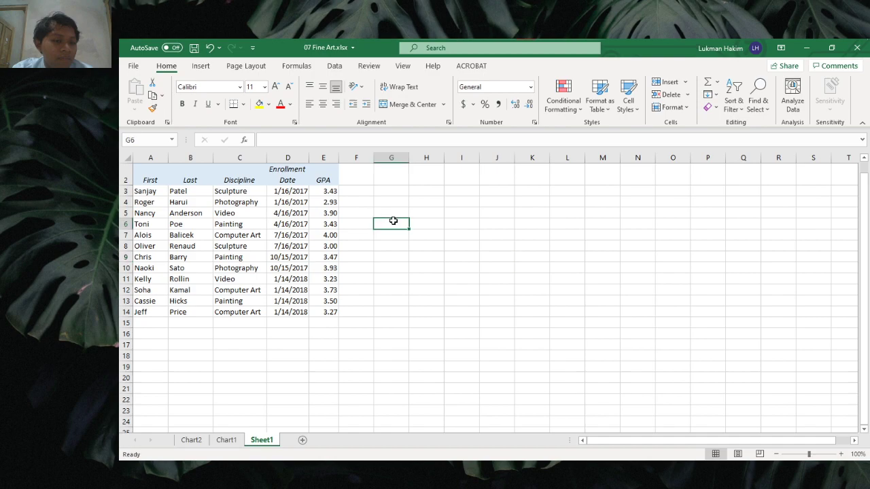
Step: Insert a blank row 11 above the first 2018 student, then chart GPAs on new sheet Chart3
{"action": "left_click", "coordinate": [126, 279]}
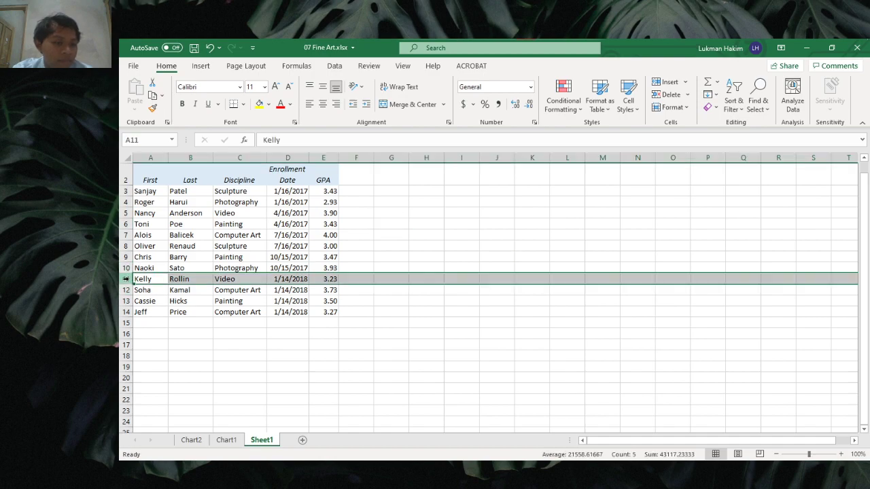
{"action": "right_click", "coordinate": [127, 279]}
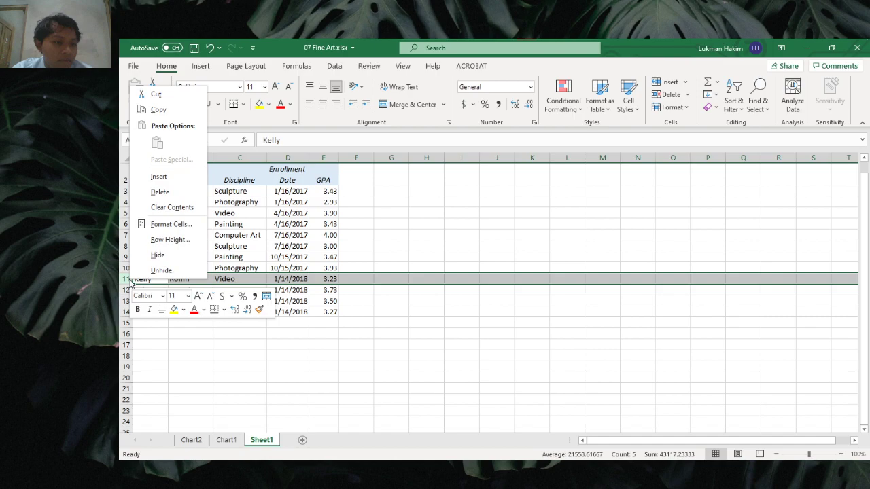
{"action": "left_click", "coordinate": [169, 177]}
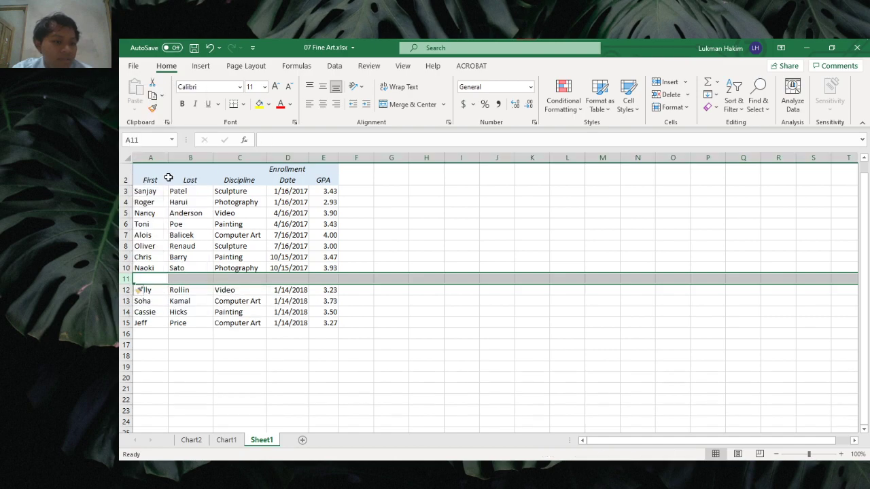
{"action": "left_click", "coordinate": [154, 281]}
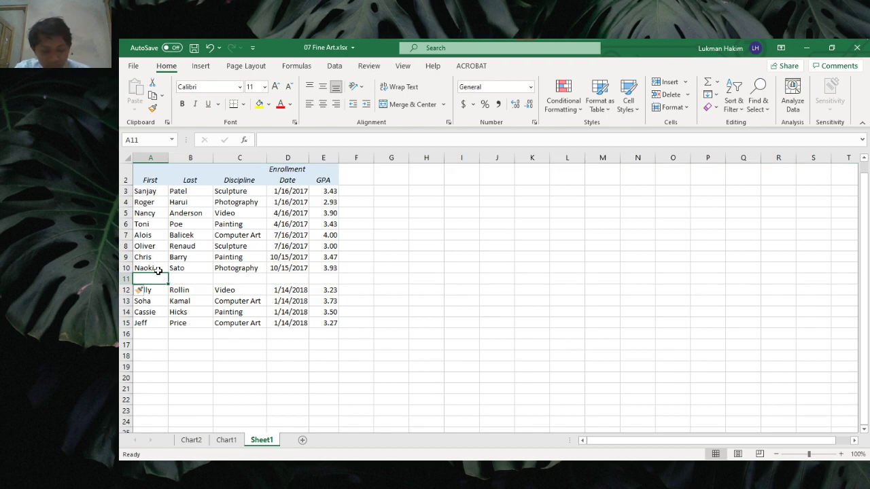
{"action": "key", "text": "F11"}
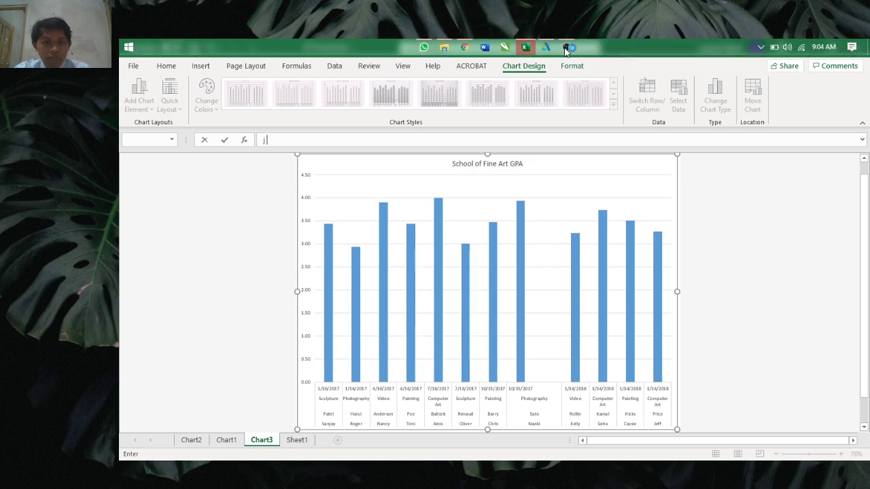
Step: Return from Chart3 to the student table on Sheet1
{"action": "left_click", "coordinate": [567, 48]}
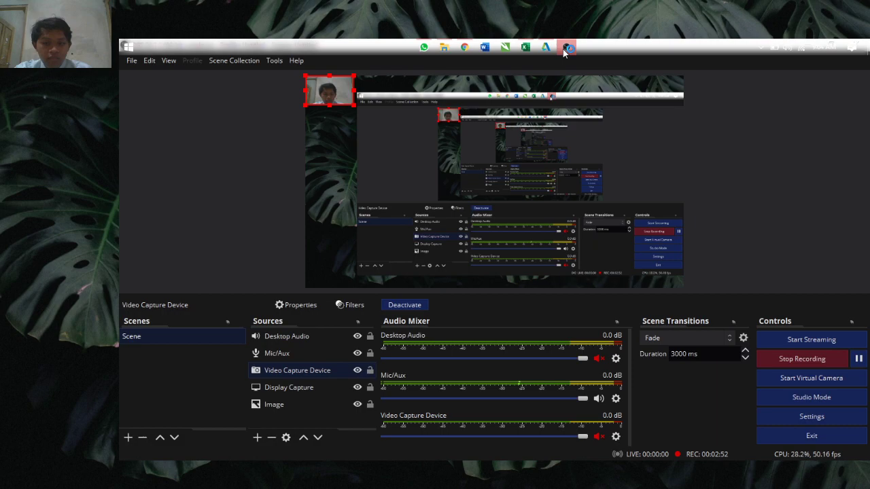
{"action": "left_click", "coordinate": [563, 49]}
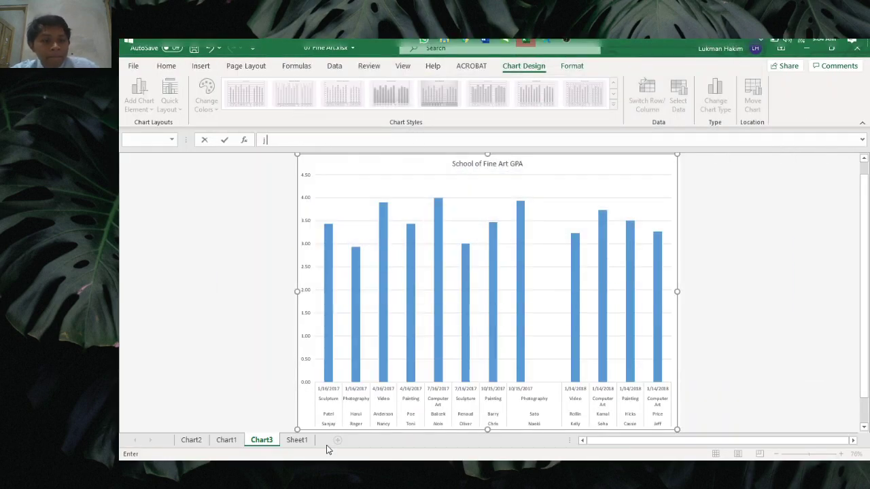
{"action": "left_click", "coordinate": [296, 440]}
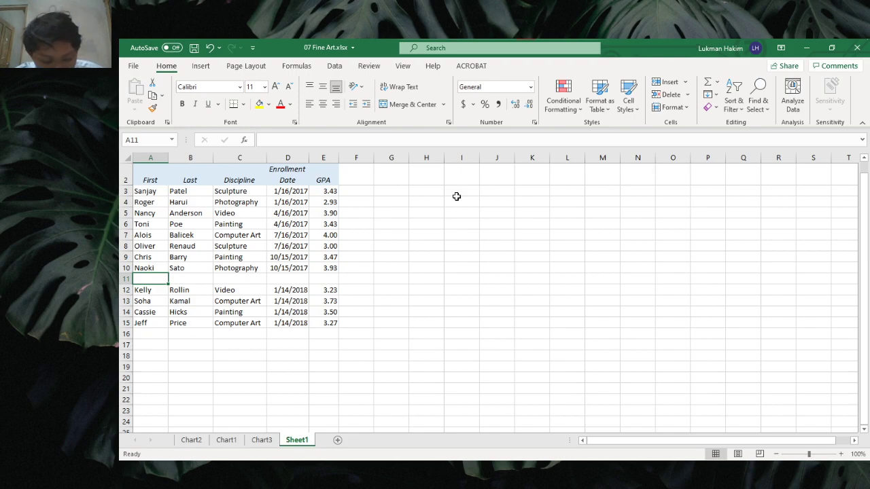
Step: Fill row 11 with the new student's first and last name, discipline Sclupture and date 15/10/2017
{"action": "key", "text": "Tab"}
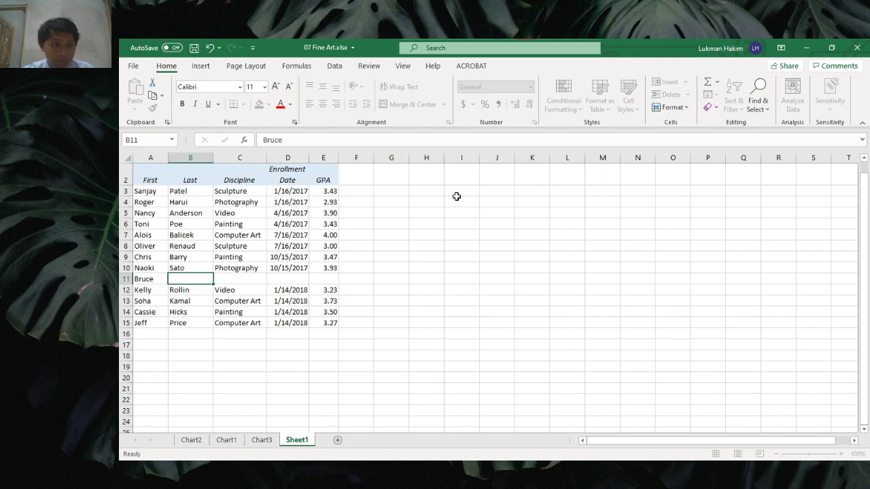
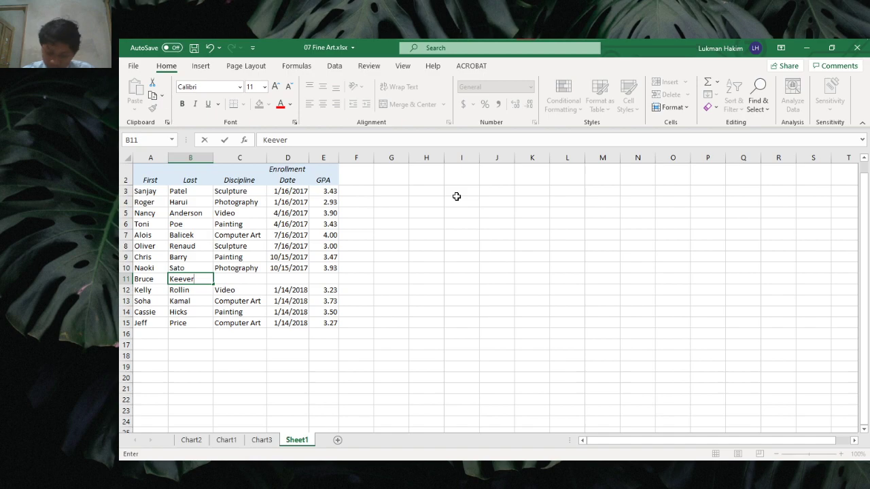
{"action": "key", "text": "Tab"}
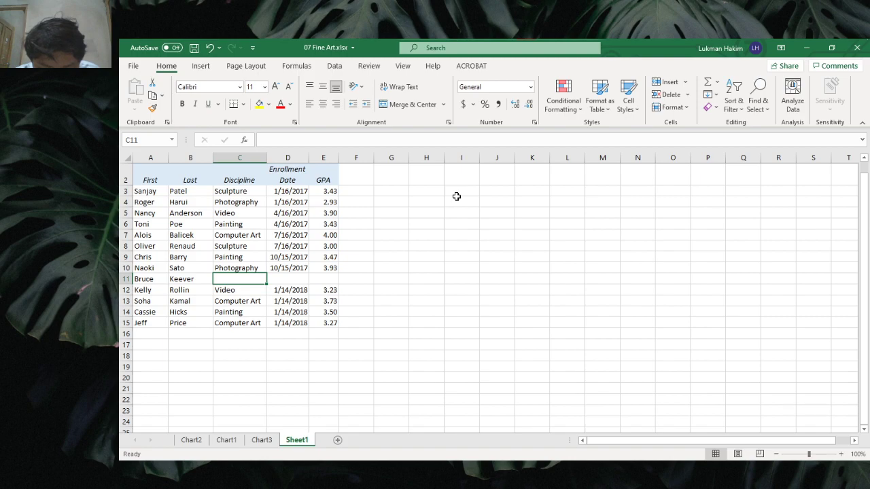
{"action": "type", "text": "Sclupture"}
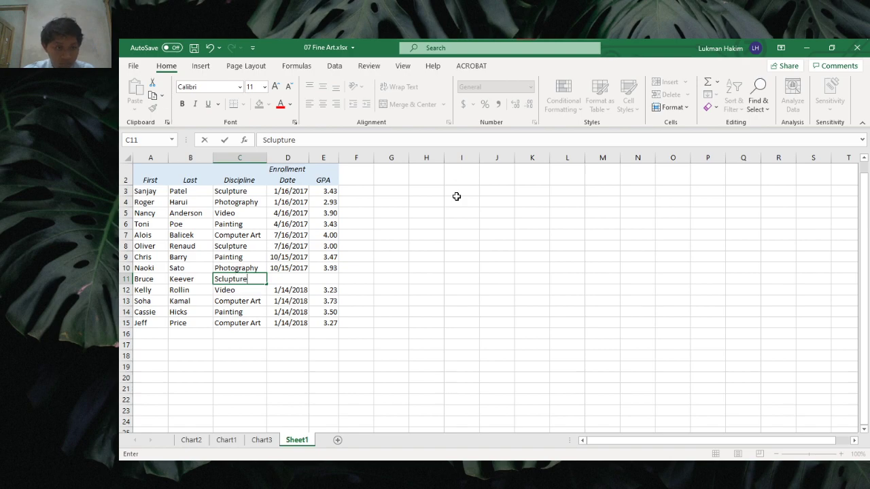
{"action": "key", "text": "Tab"}
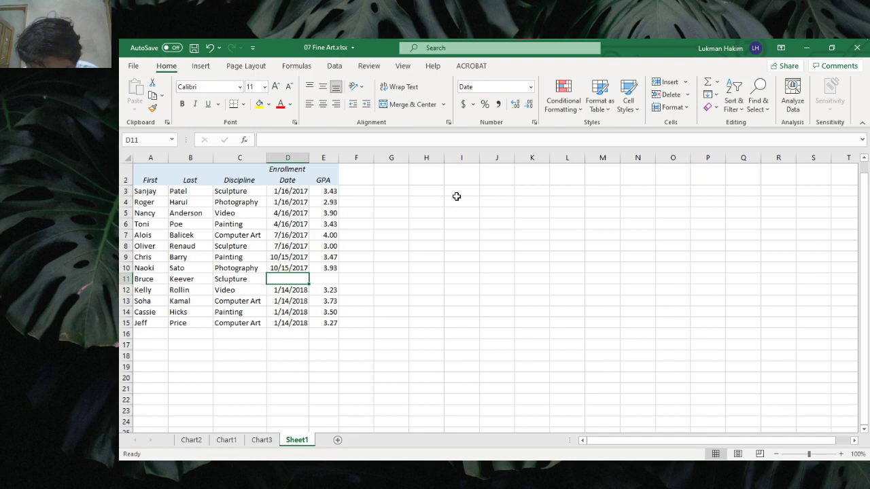
{"action": "type", "text": "1"}
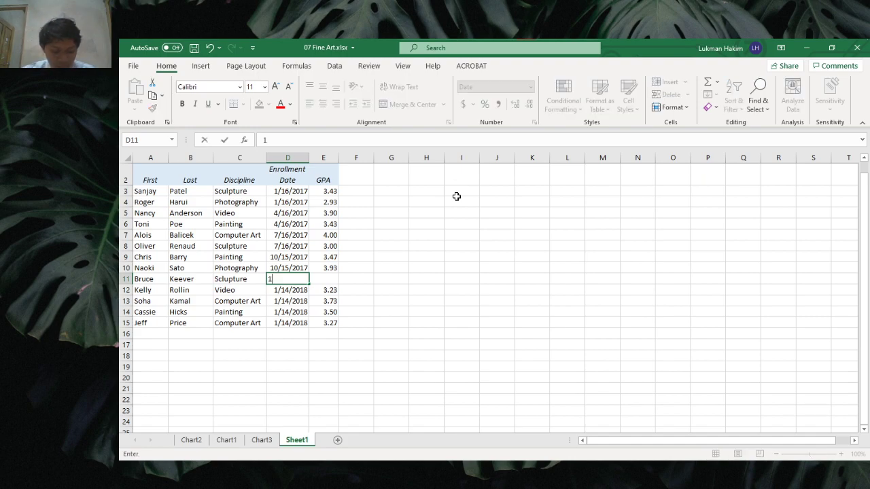
{"action": "type", "text": "5/10"}
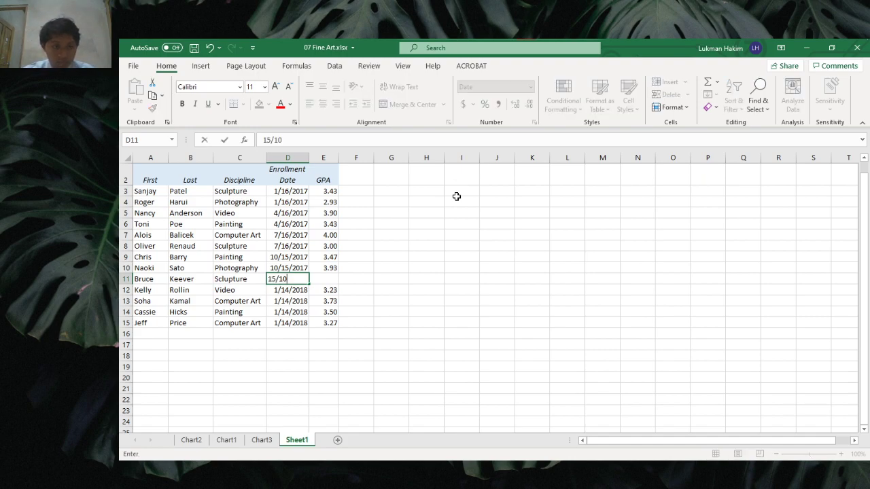
{"action": "type", "text": "/201"}
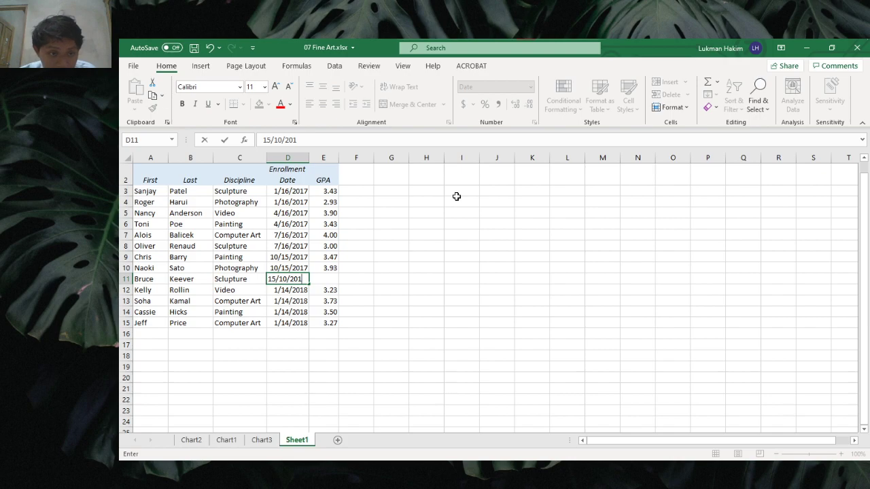
{"action": "type", "text": "7"}
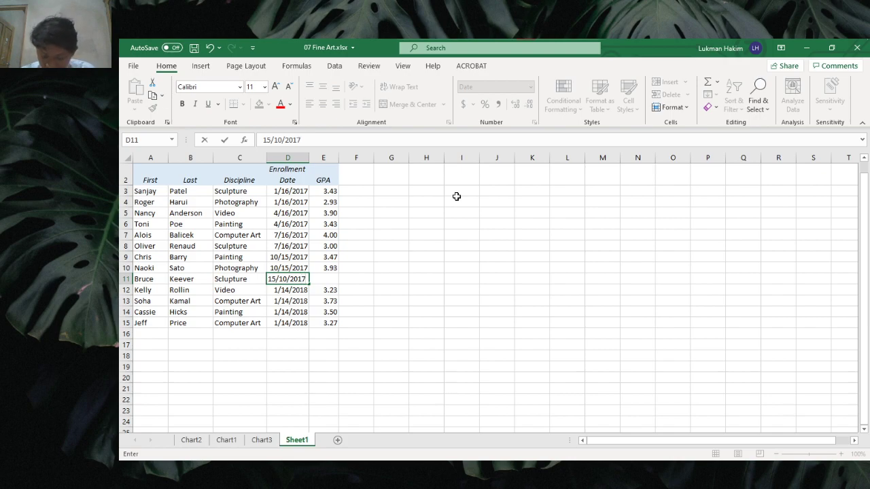
{"action": "key", "text": "Tab"}
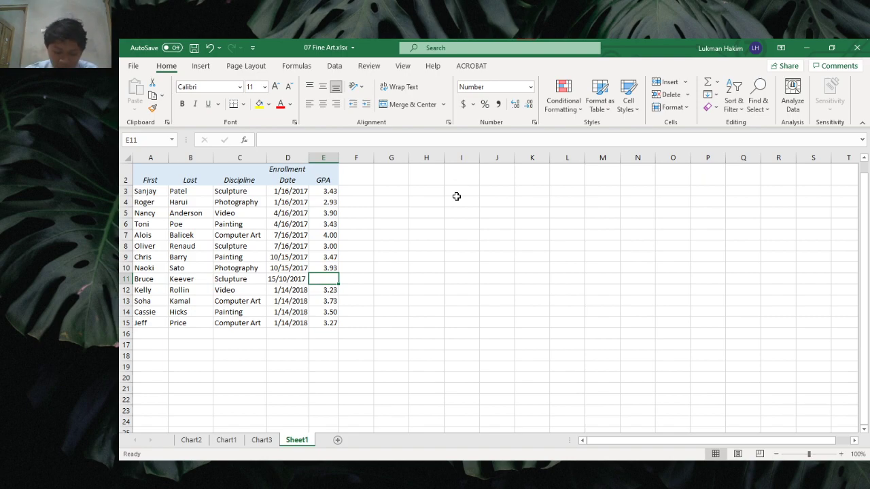
Step: Enter the GPA formula =SUM(3,4+3,5+3,7)/3 in E11 and confirm it shows 8.33
{"action": "type", "text": "=sum"}
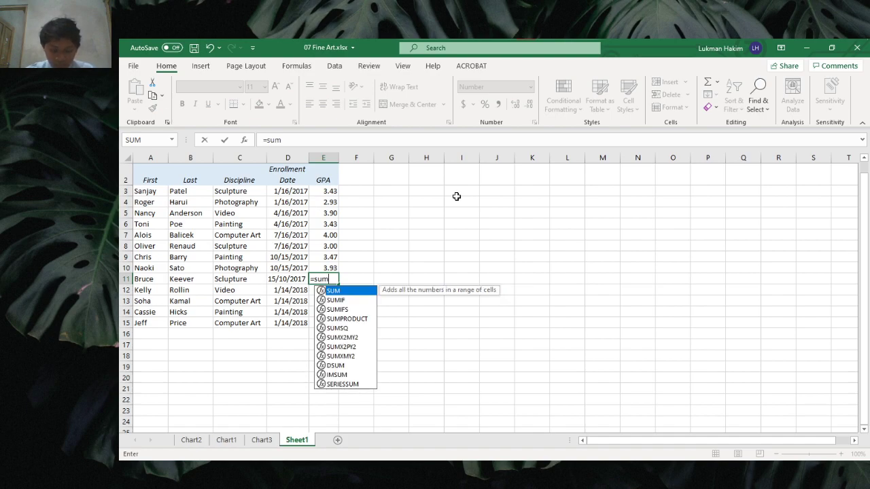
{"action": "type", "text": "("}
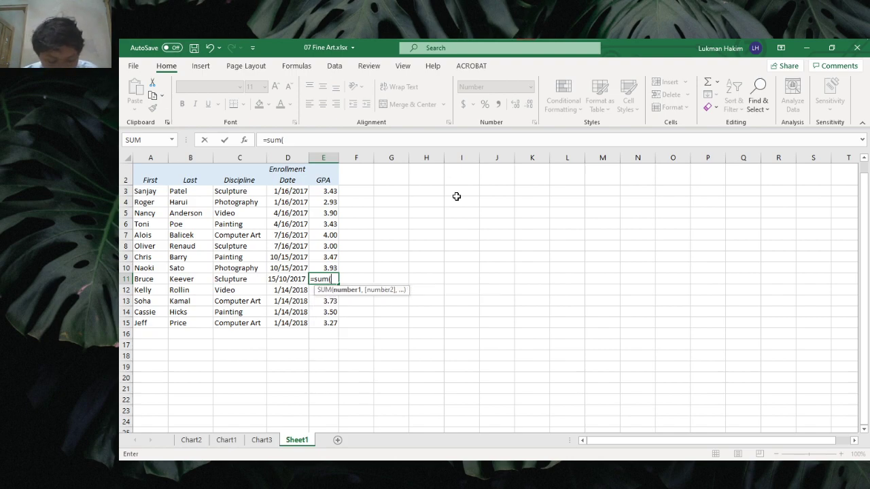
{"action": "type", "text": "4."}
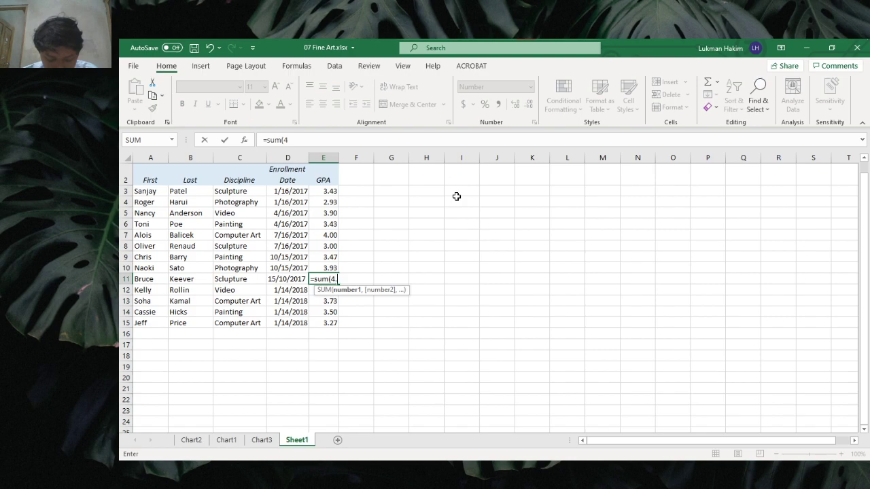
{"action": "key", "text": "BackSpace"}
{"action": "type", "text": "3,4+"}
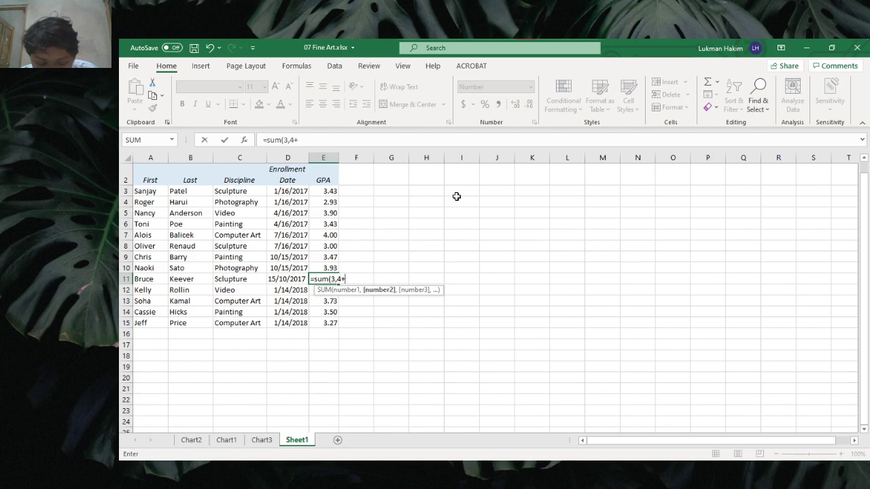
{"action": "type", "text": "3,5"}
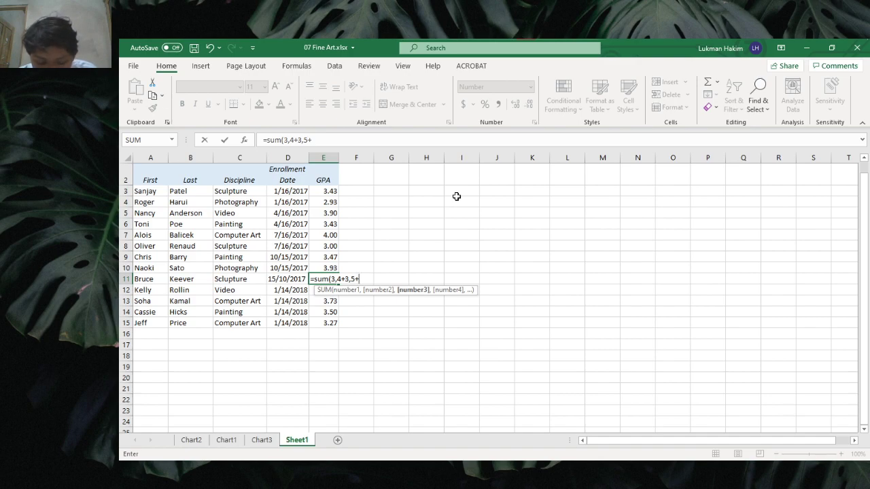
{"action": "type", "text": "+3,7"}
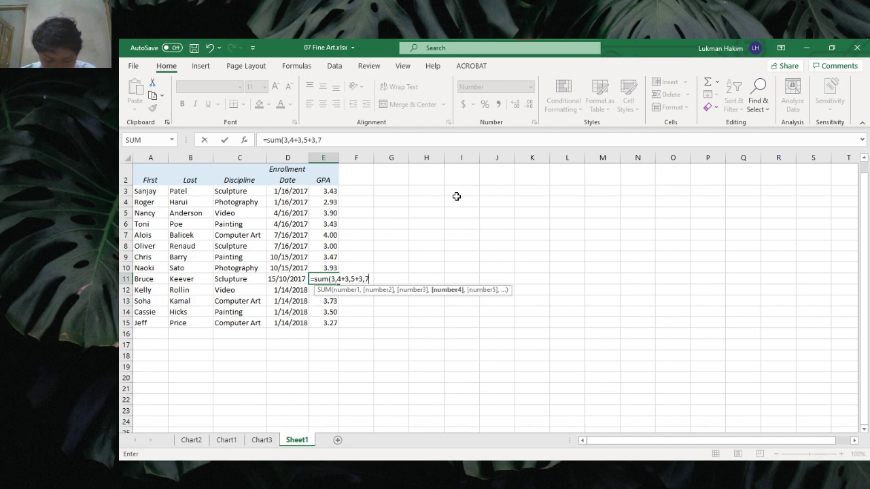
{"action": "type", "text": ")"}
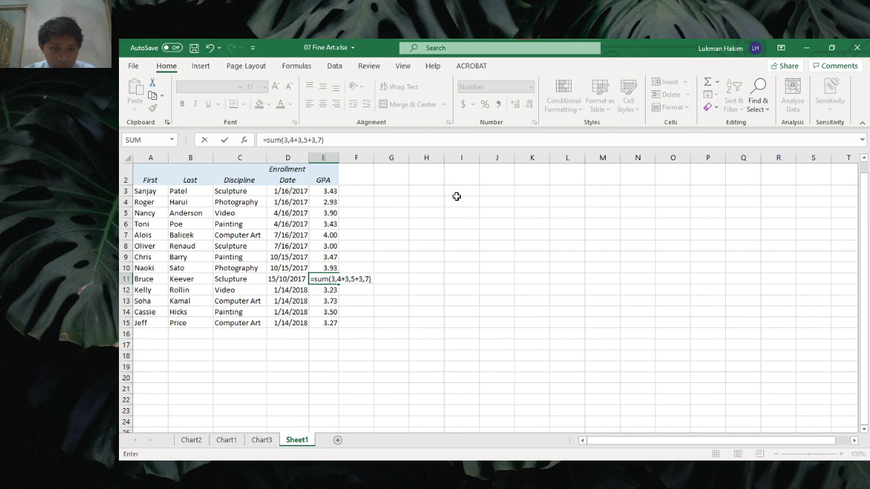
{"action": "type", "text": "/3"}
{"action": "key", "text": "Return"}
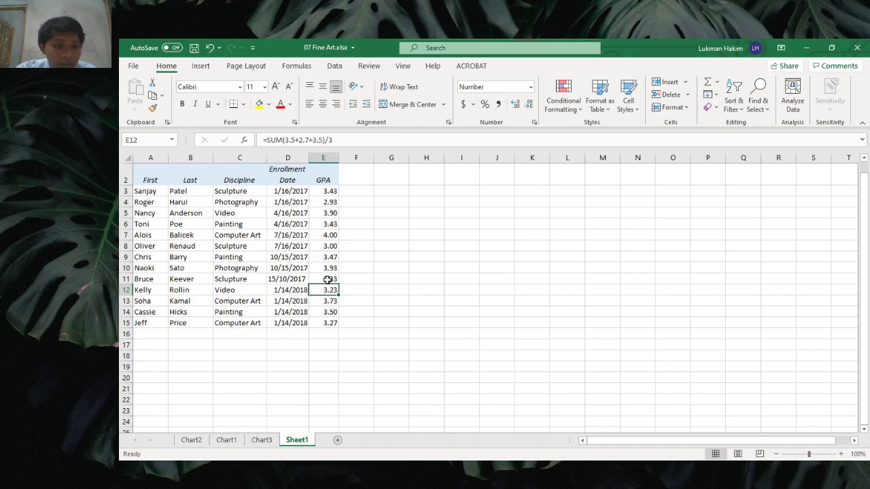
{"action": "left_click", "coordinate": [328, 279]}
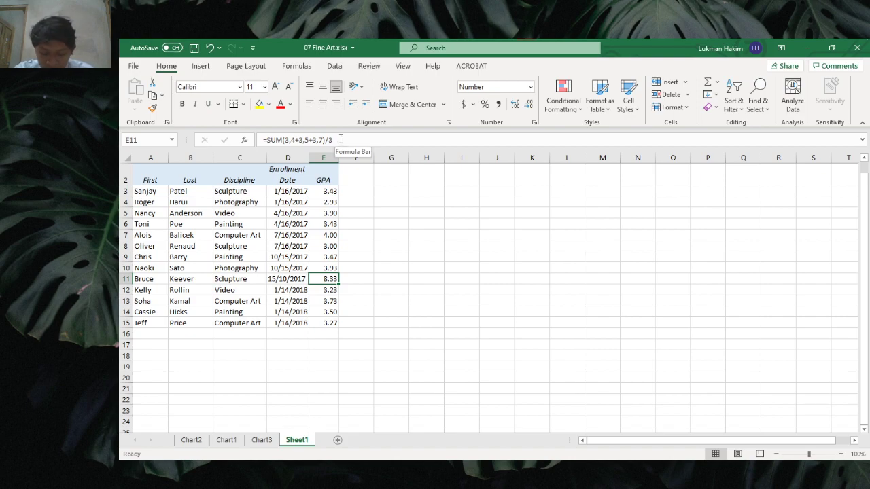
{"action": "key", "text": "F11"}
{"action": "key", "text": "F11"}
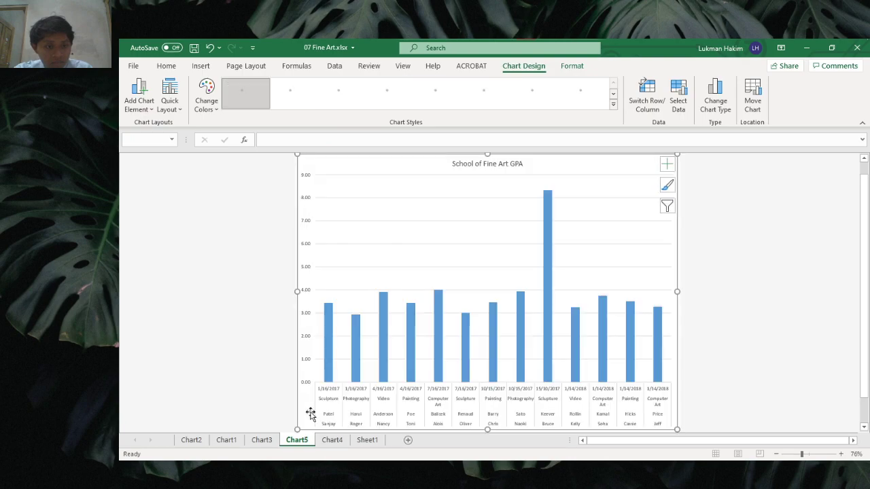
{"action": "left_click", "coordinate": [366, 440]}
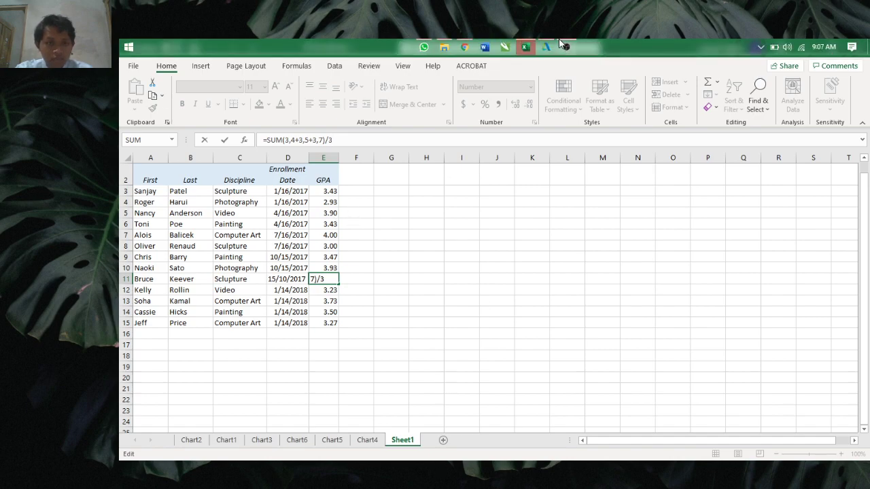
{"action": "left_click", "coordinate": [566, 47]}
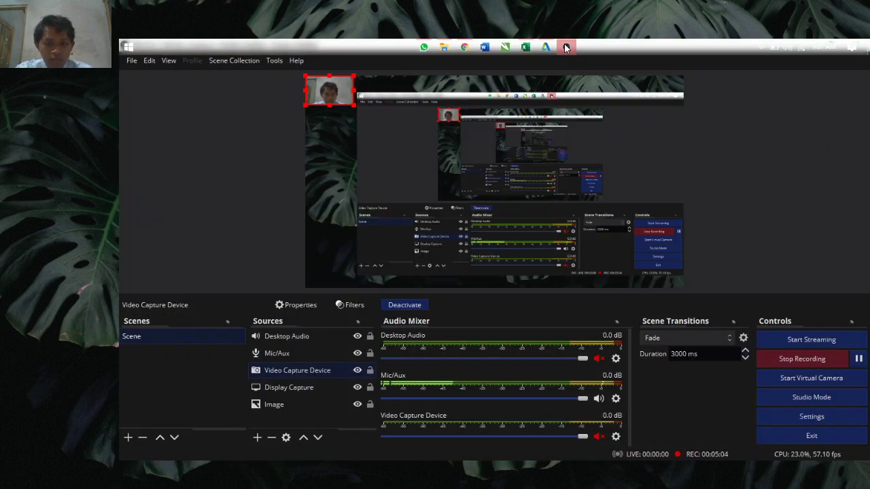
{"action": "left_click", "coordinate": [566, 47]}
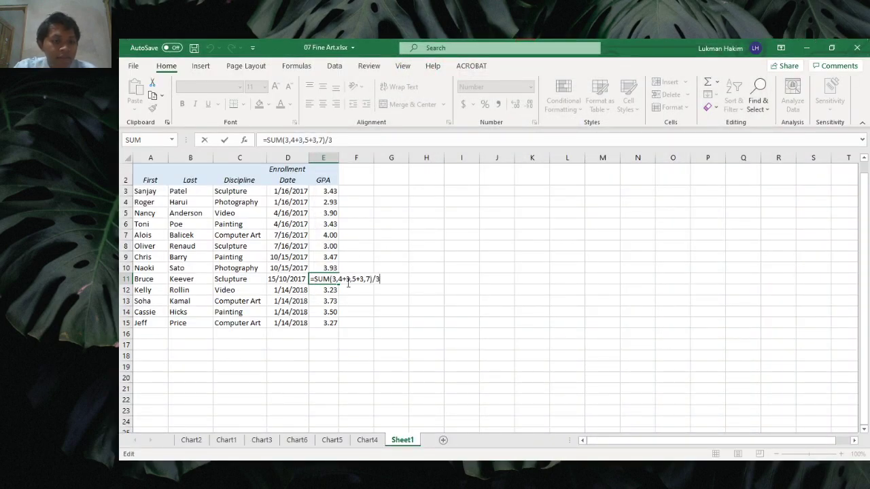
Step: Change the commas in E11 to decimal points, making =SUM(3.4+3.5+3.7)/3, which shows 3.53
{"action": "left_click", "coordinate": [367, 279]}
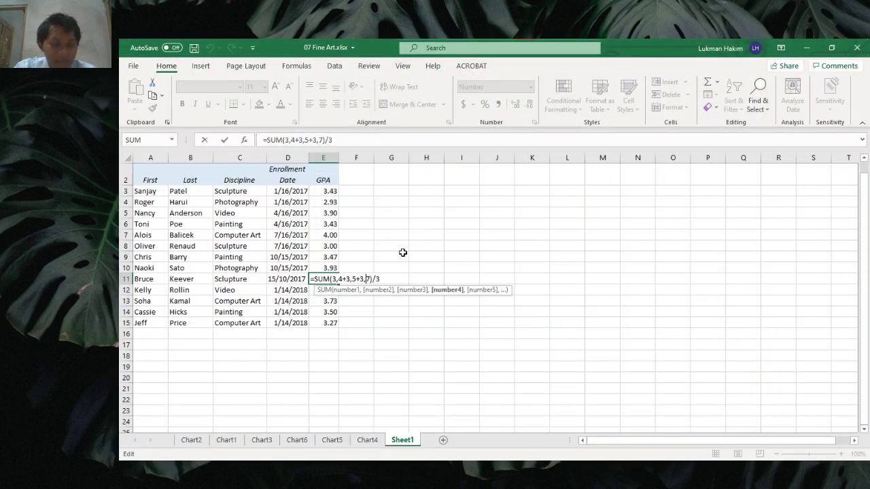
{"action": "key", "text": "BackSpace"}
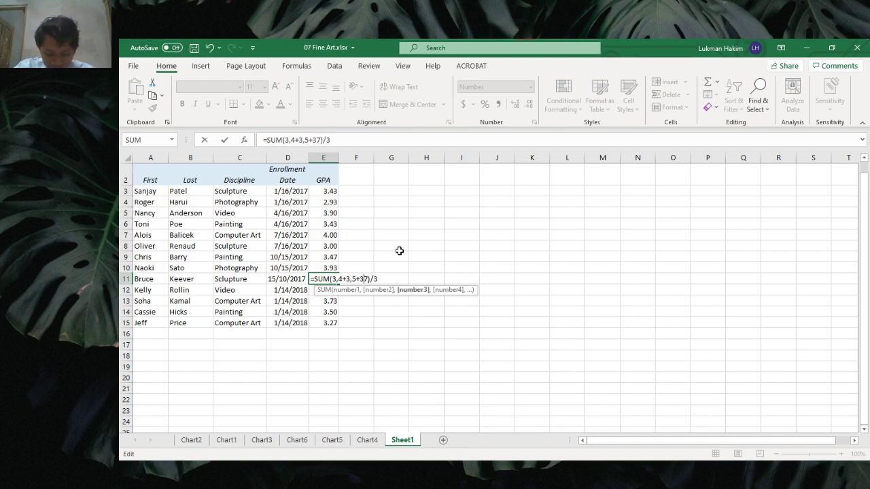
{"action": "type", "text": "."}
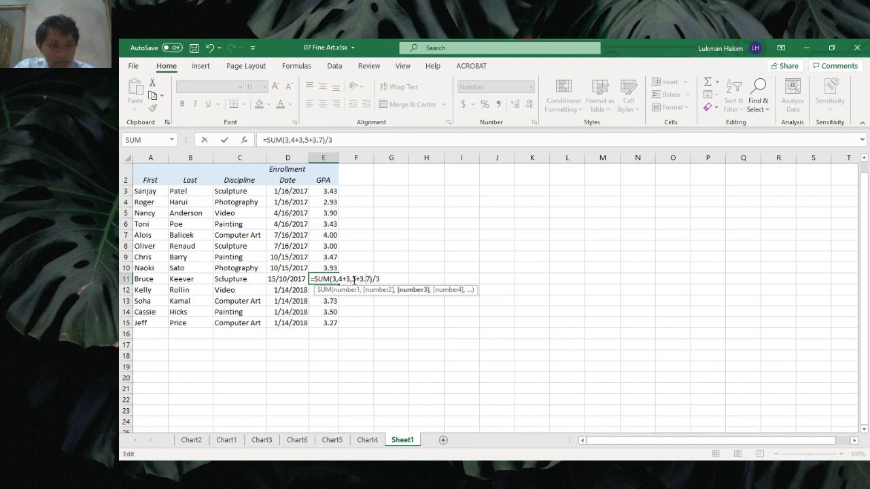
{"action": "key", "text": "Left"}
{"action": "key", "text": "Left"}
{"action": "key", "text": "Left"}
{"action": "key", "text": "Left"}
{"action": "key", "text": "BackSpace"}
{"action": "type", "text": "."}
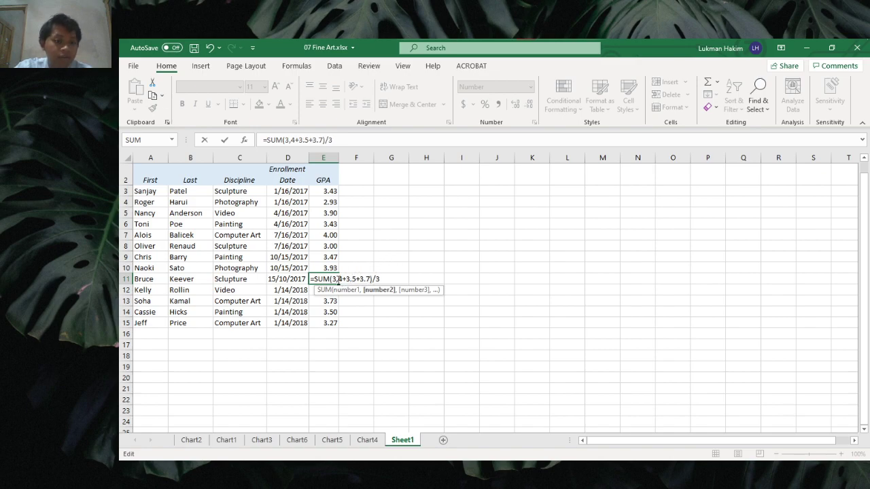
{"action": "key", "text": "Left"}
{"action": "key", "text": "Left"}
{"action": "key", "text": "Left"}
{"action": "key", "text": "Left"}
{"action": "key", "text": "BackSpace"}
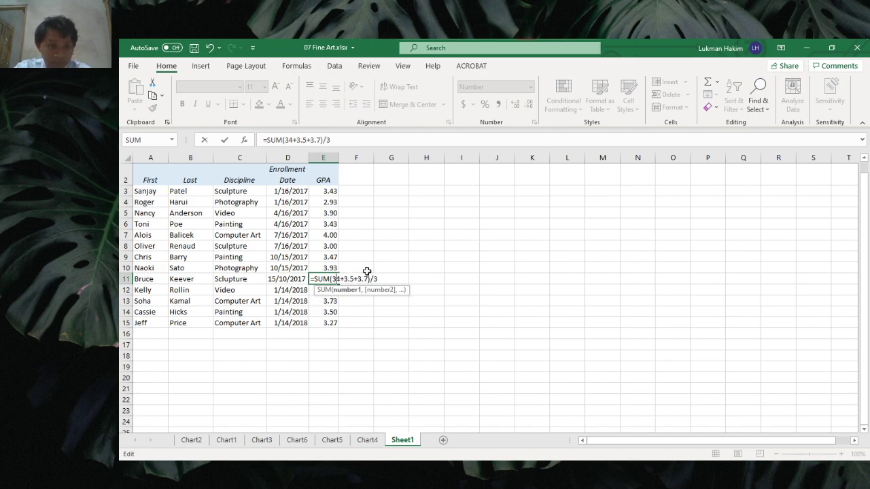
{"action": "type", "text": "."}
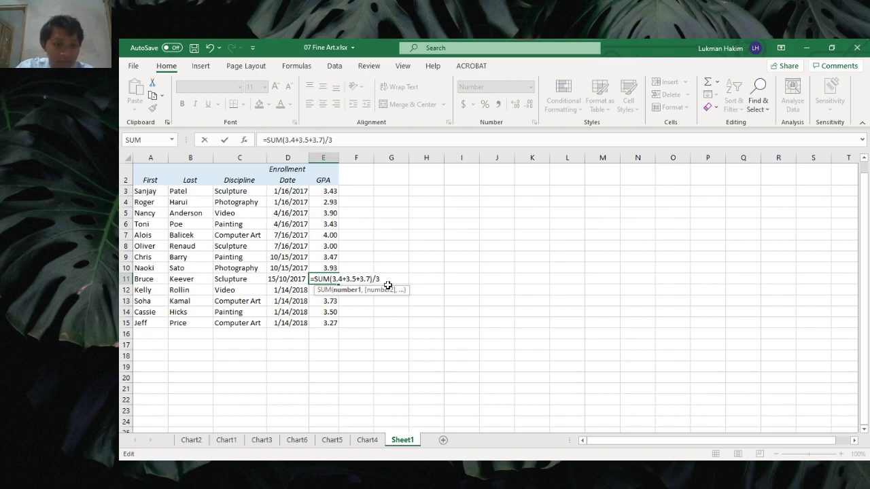
{"action": "left_click", "coordinate": [390, 276]}
{"action": "key", "text": "ctrl+Return"}
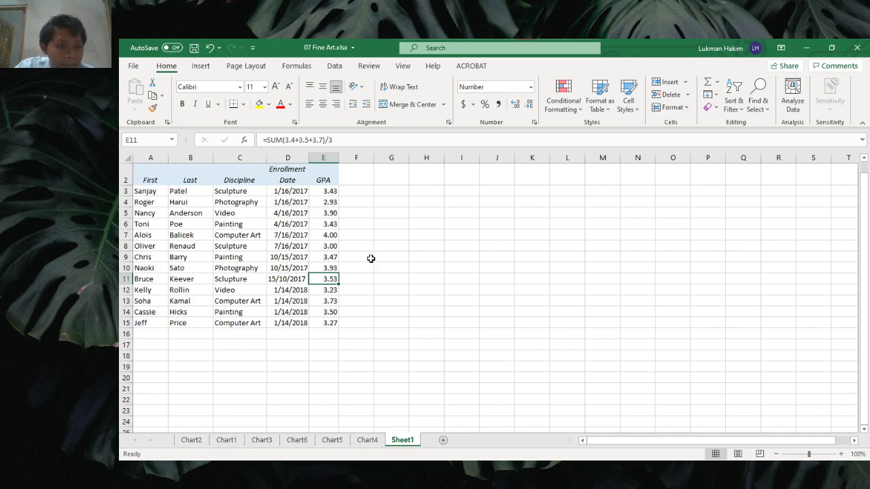
{"action": "left_click", "coordinate": [279, 278]}
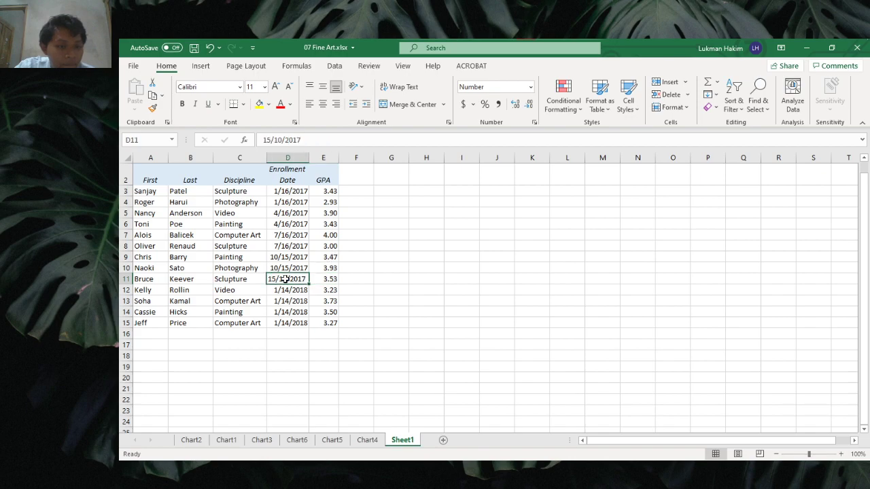
{"action": "left_click", "coordinate": [271, 139]}
{"action": "key", "text": "BackSpace"}
{"action": "type", "text": "0"}
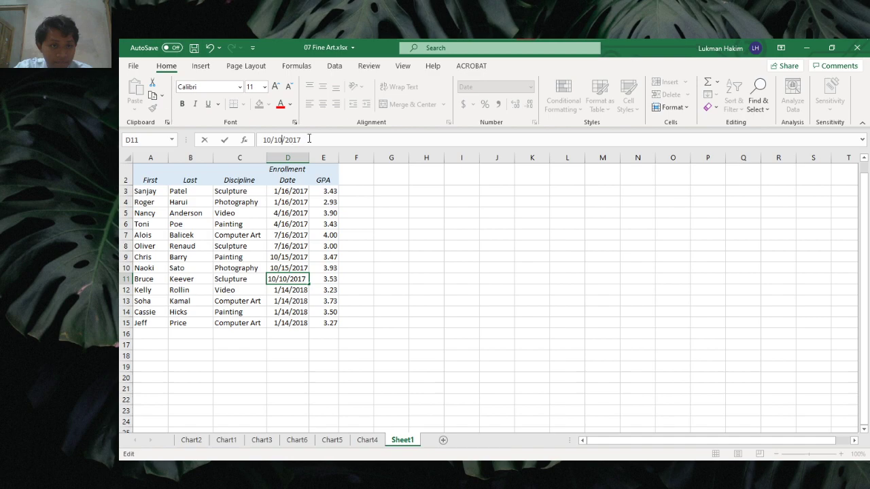
{"action": "key", "text": "Right"}
{"action": "key", "text": "Right"}
{"action": "key", "text": "Delete"}
{"action": "type", "text": "5"}
{"action": "left_click", "coordinate": [376, 246]}
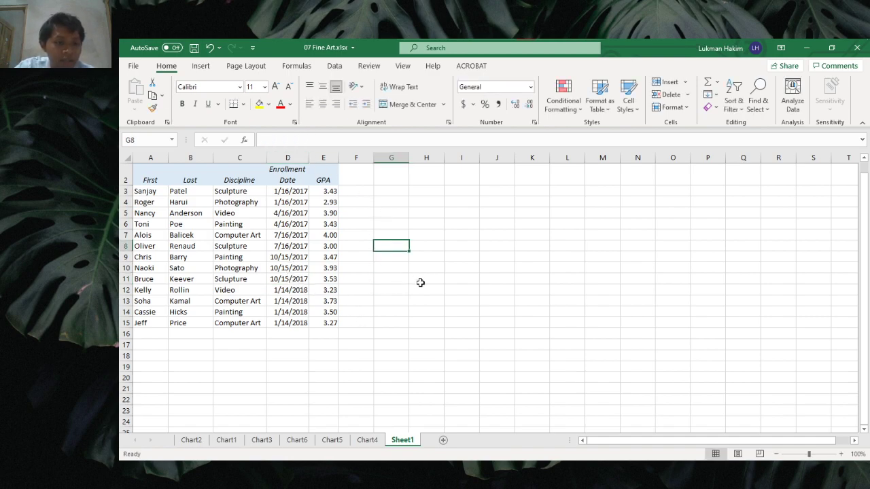
{"action": "left_click", "coordinate": [379, 290]}
Step: Look over the 13-student table with row 11 completed, then go to the File backstage view
{"action": "left_click", "coordinate": [396, 246]}
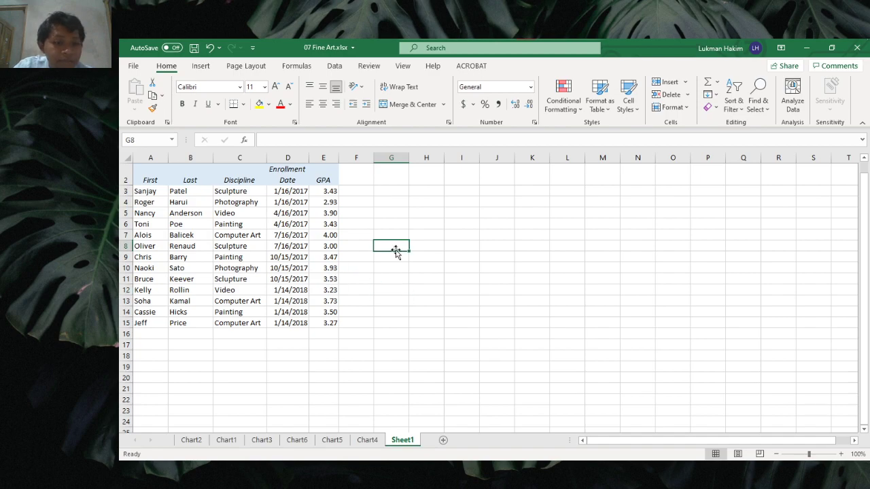
{"action": "scroll", "coordinate": [380, 252], "scroll_direction": "down", "scroll_amount": 4}
{"action": "scroll", "coordinate": [381, 252], "scroll_direction": "up", "scroll_amount": 5}
{"action": "left_click", "coordinate": [388, 217]}
{"action": "left_click", "coordinate": [425, 197]}
{"action": "left_click", "coordinate": [405, 251]}
{"action": "left_click", "coordinate": [405, 305]}
{"action": "left_click", "coordinate": [468, 261]}
{"action": "left_click", "coordinate": [424, 231]}
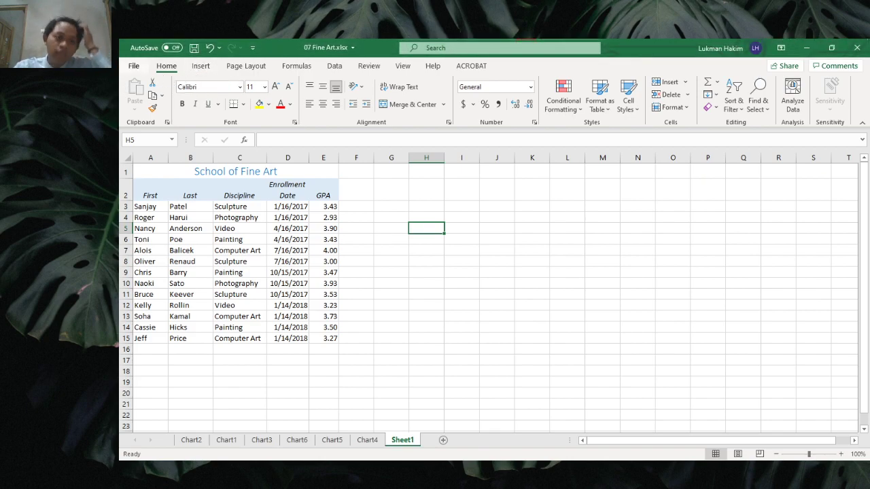
{"action": "left_click", "coordinate": [131, 66]}
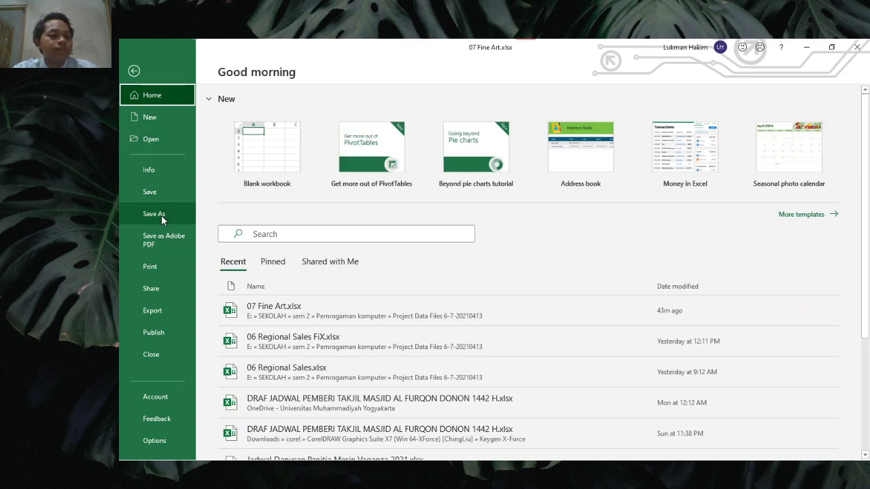
Step: Bring up the Save As dialog offering the name 07 Fine Art.xlsx
{"action": "left_click", "coordinate": [159, 215]}
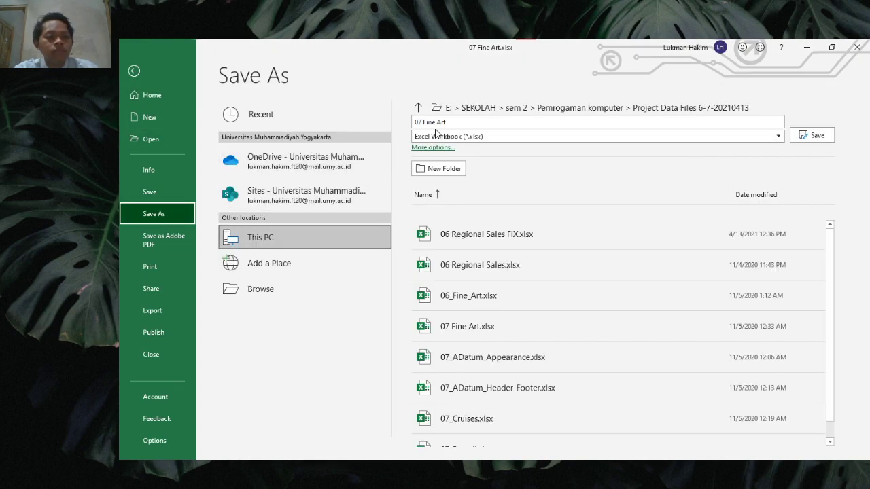
{"action": "left_click", "coordinate": [275, 287]}
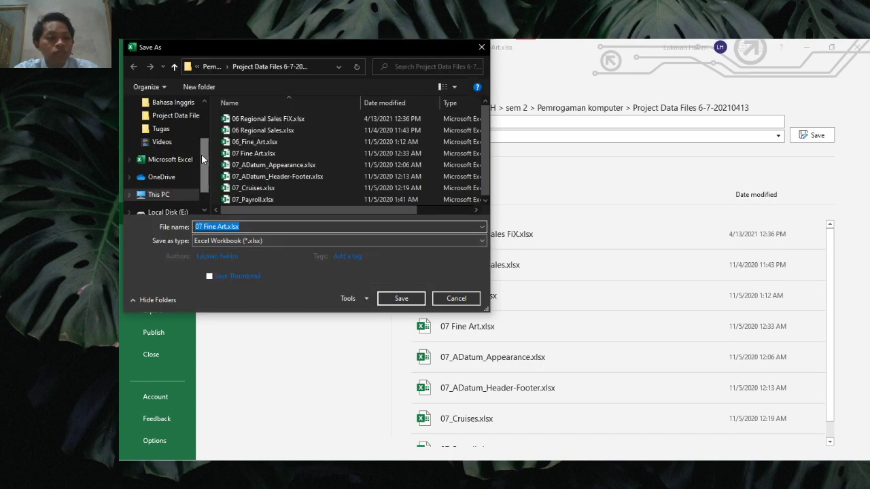
Step: Navigate the Save As dialog to the Project Data Files folder
{"action": "scroll", "coordinate": [185, 160], "scroll_direction": "down", "scroll_amount": 1}
{"action": "left_click", "coordinate": [190, 102]}
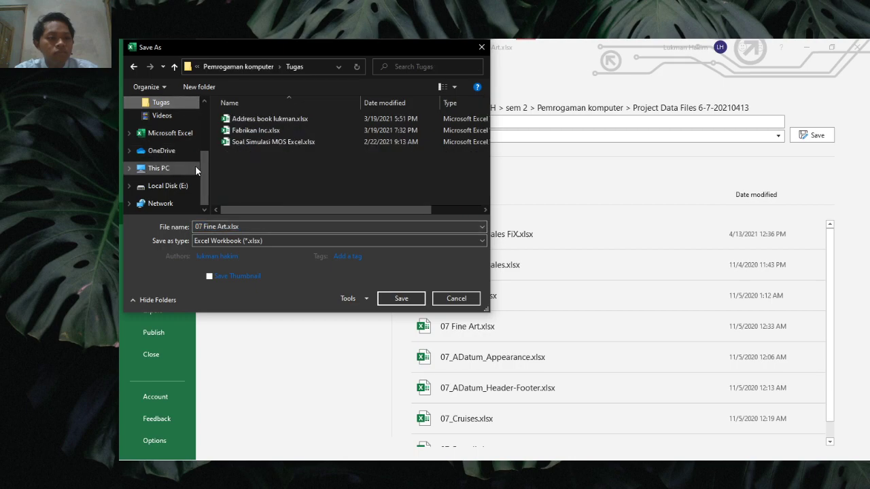
{"action": "scroll", "coordinate": [205, 170], "scroll_direction": "up", "scroll_amount": 1}
{"action": "scroll", "coordinate": [206, 166], "scroll_direction": "up", "scroll_amount": 2}
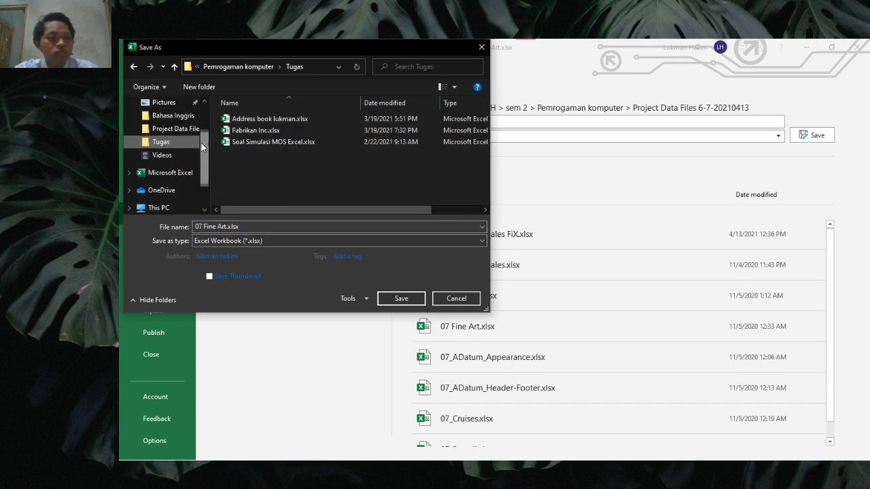
{"action": "left_click", "coordinate": [192, 132]}
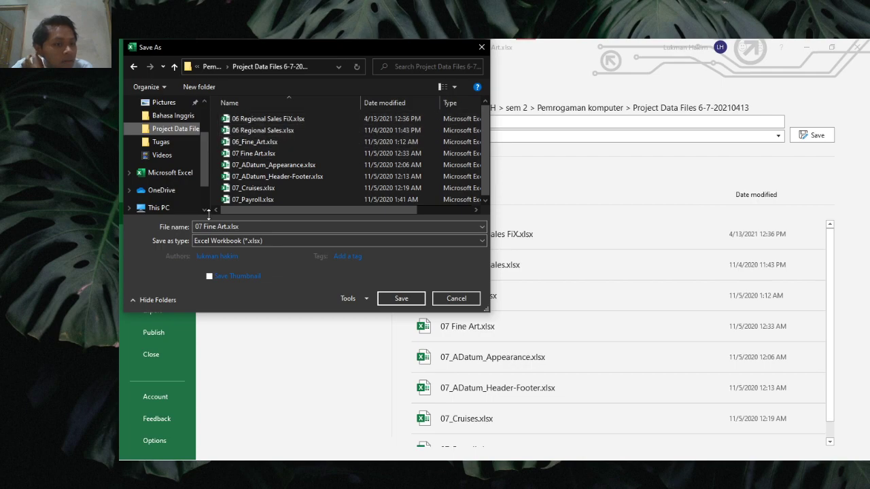
Step: Rename the file to '07 Fine Art Done.xlsx' and save it
{"action": "left_click", "coordinate": [227, 226]}
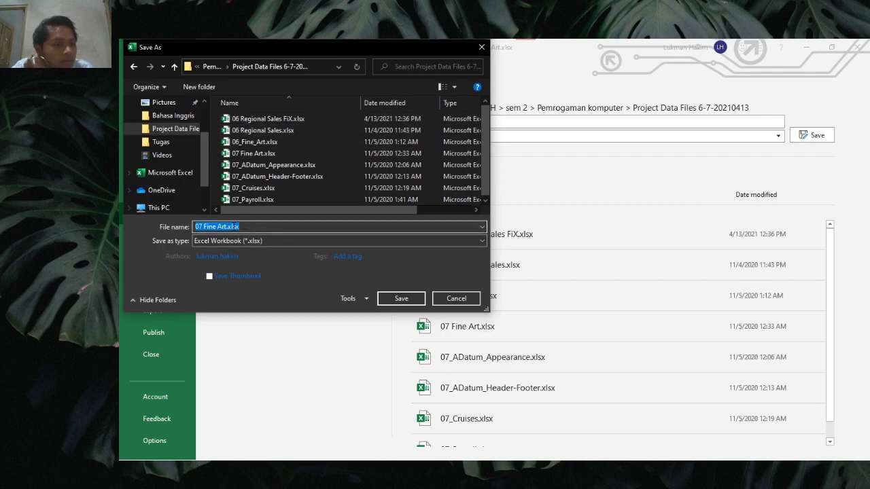
{"action": "left_click", "coordinate": [226, 226]}
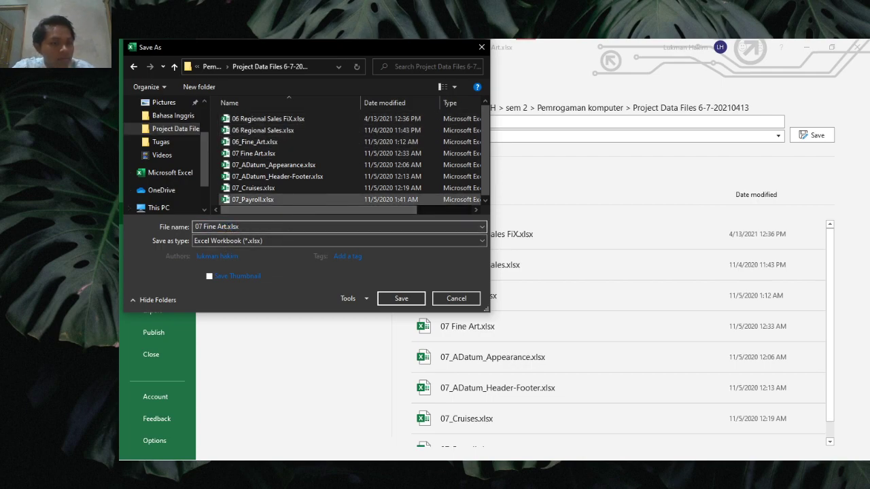
{"action": "type", "text": "Done"}
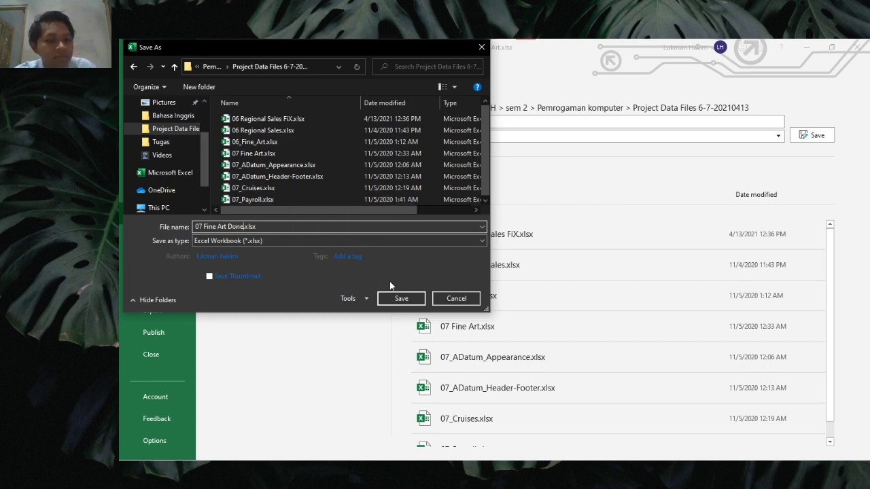
{"action": "left_click", "coordinate": [401, 298]}
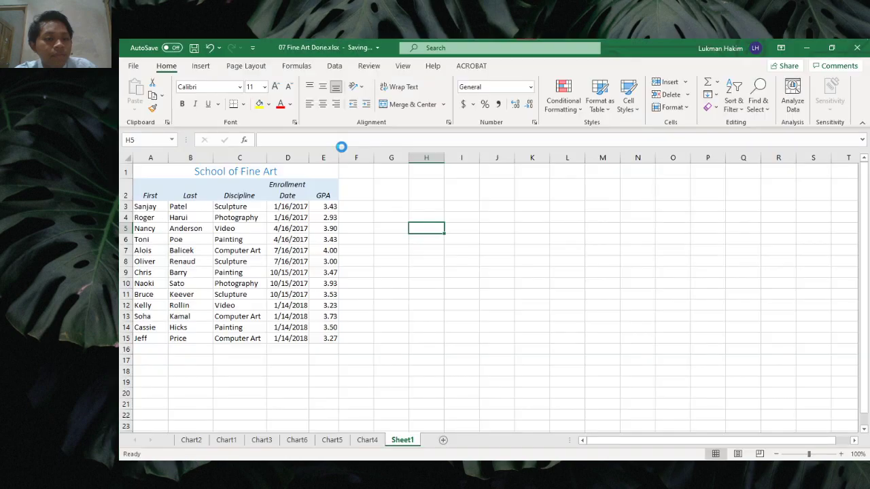